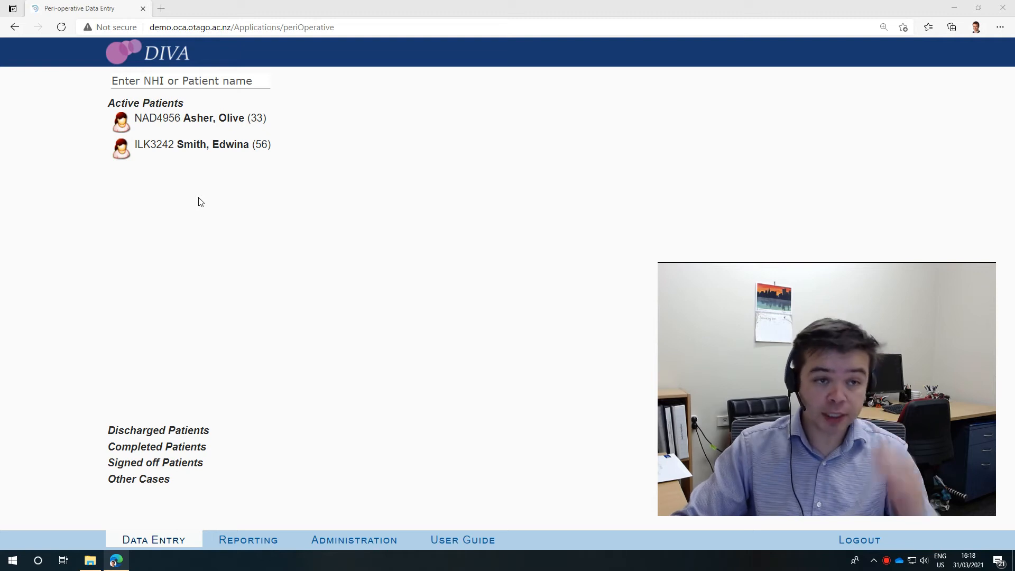
Search the patients by the name "test" and by NHI prefix "a", and clear the search
{"action": "left_click", "coordinate": [180, 80]}
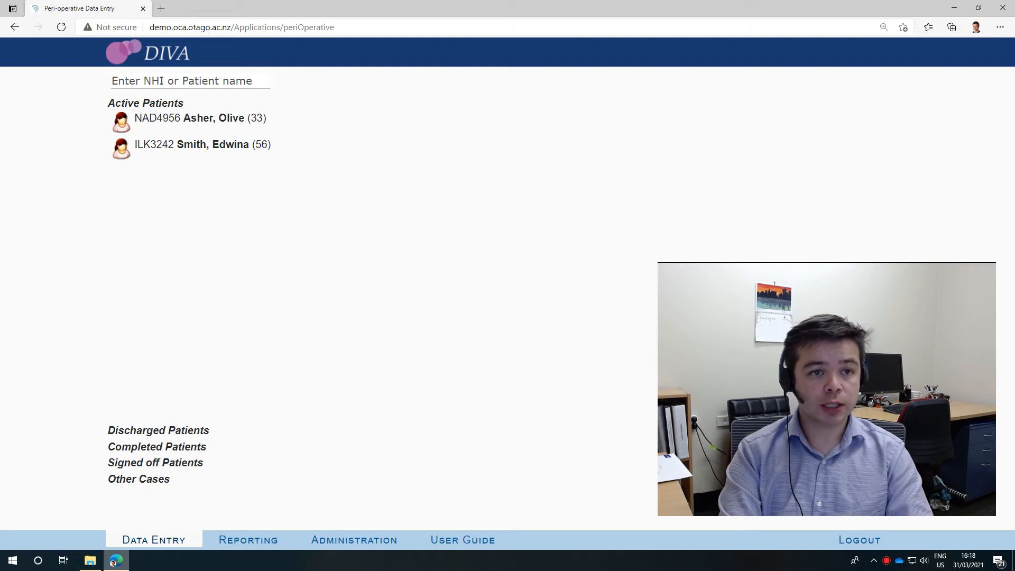
{"action": "type", "text": "test"}
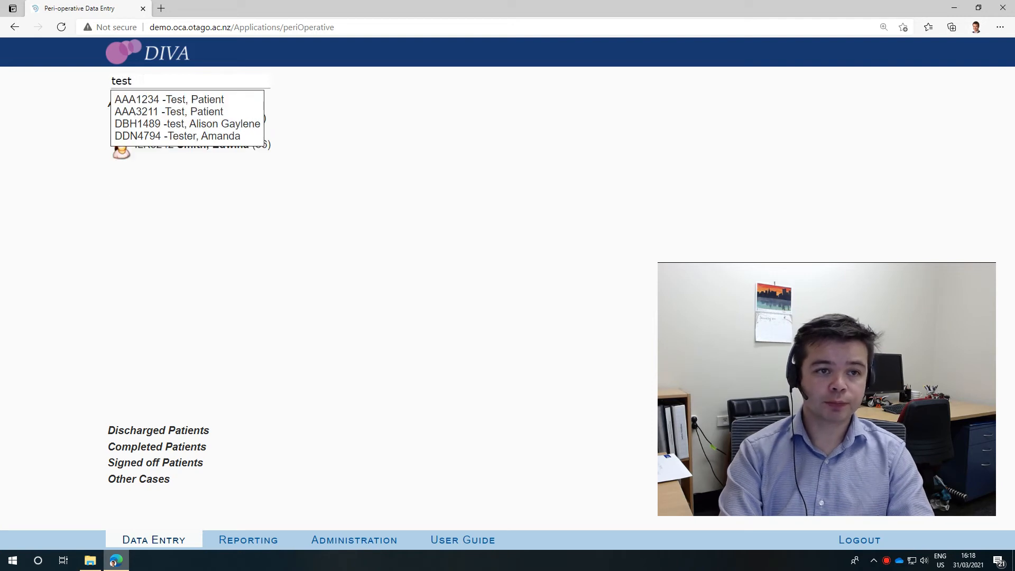
{"action": "key", "text": "BackSpace"}
{"action": "key", "text": "BackSpace"}
{"action": "key", "text": "BackSpace"}
{"action": "key", "text": "BackSpace"}
{"action": "type", "text": "a"}
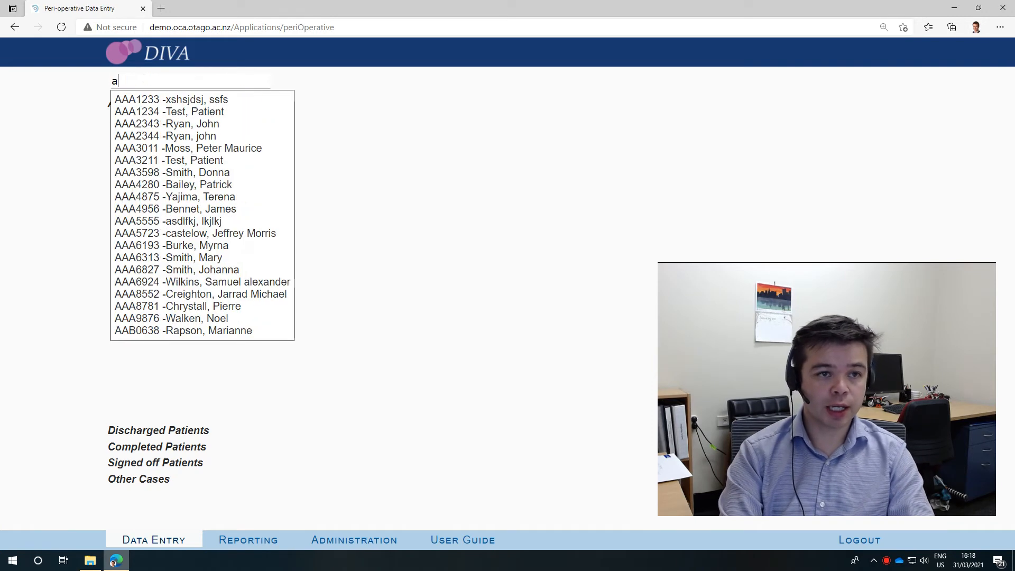
{"action": "type", "text": "aa"}
{"action": "key", "text": "BackSpace"}
{"action": "key", "text": "BackSpace"}
{"action": "key", "text": "BackSpace"}
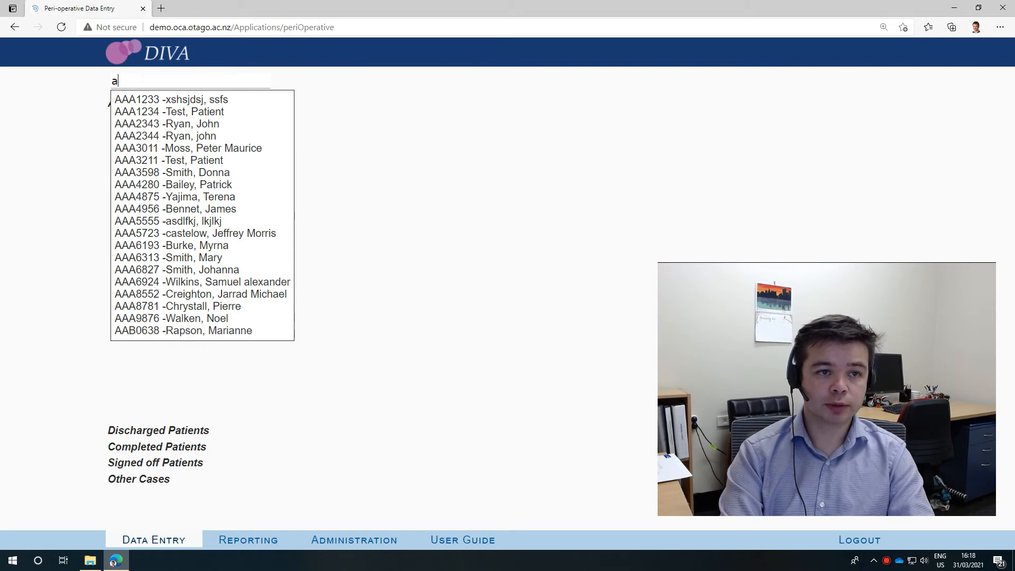
{"action": "left_click", "coordinate": [426, 143]}
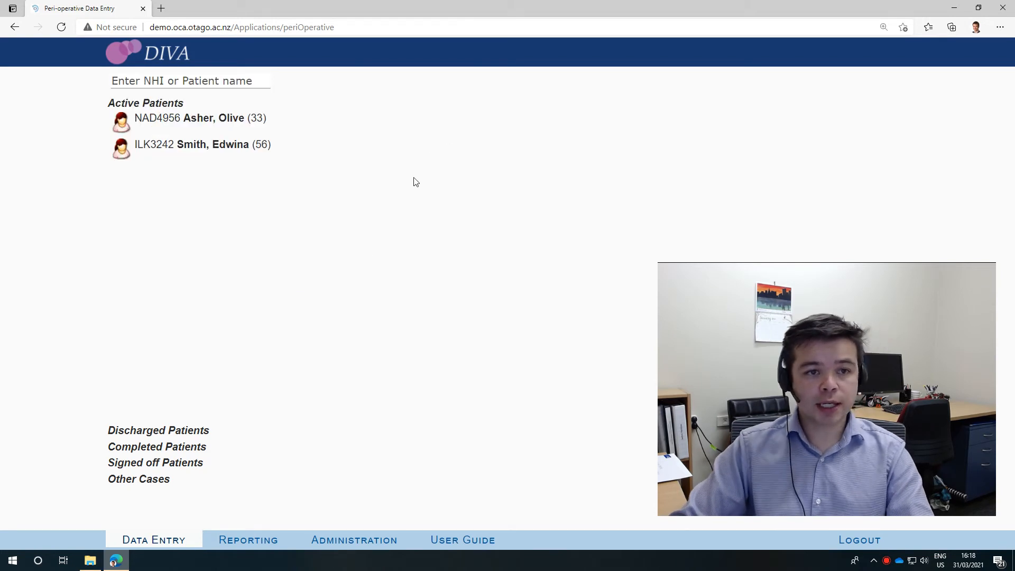
Add an intervention of type Operative to the 23/03/2021 admission of the active patient aged 33
{"action": "left_click", "coordinate": [201, 119]}
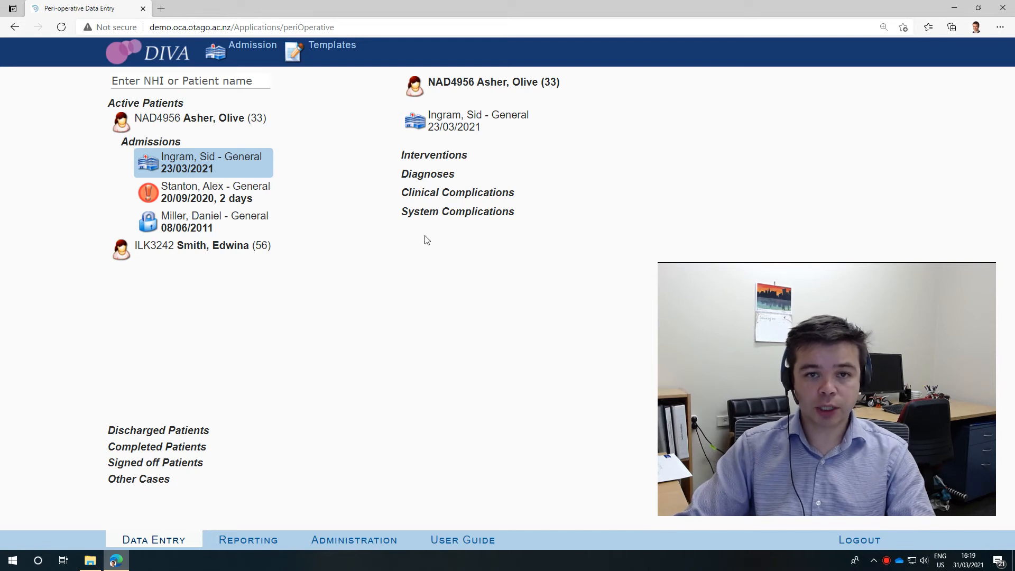
{"action": "left_click", "coordinate": [430, 160]}
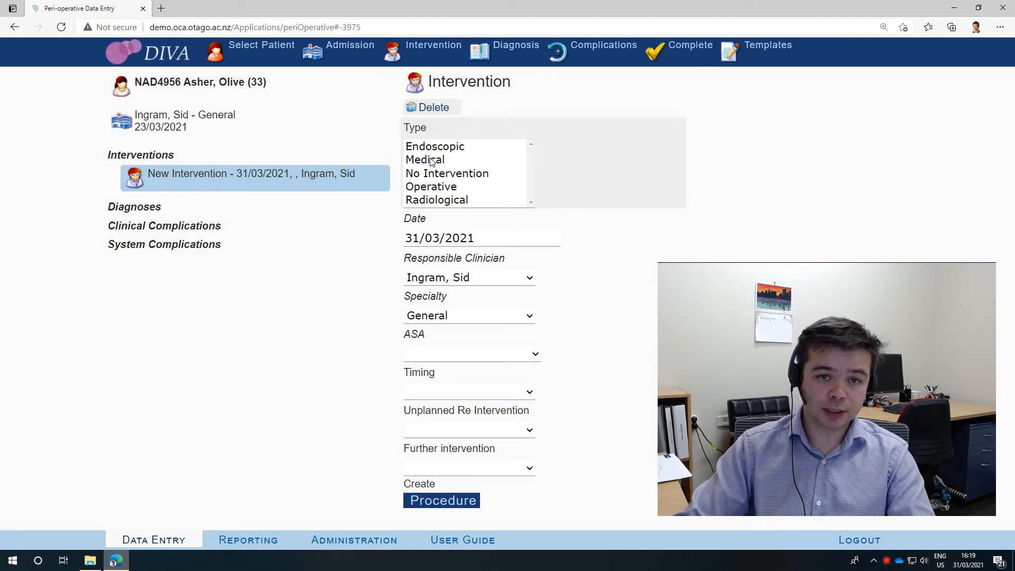
{"action": "left_click", "coordinate": [438, 192]}
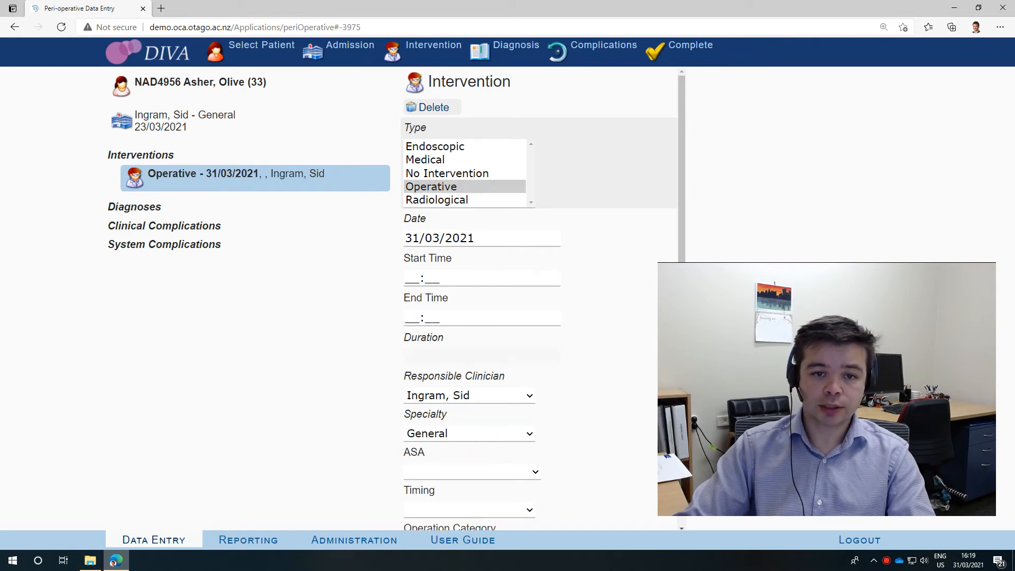
Set the operative intervention's start time to 08:00 and its end time to 09:00
{"action": "left_click", "coordinate": [406, 279]}
{"action": "type", "text": "0800"}
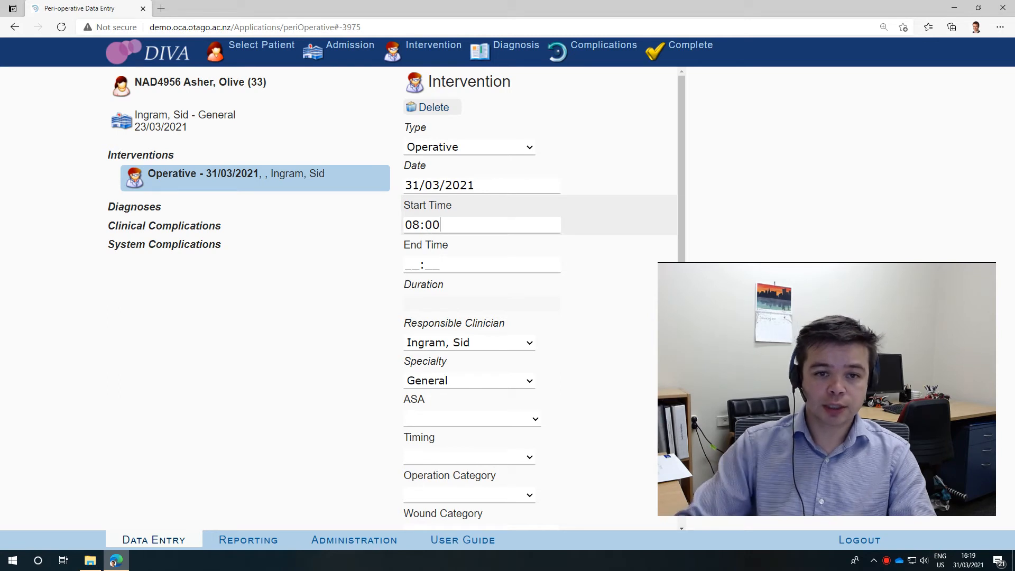
{"action": "key", "text": "Tab"}
{"action": "type", "text": "09:"}
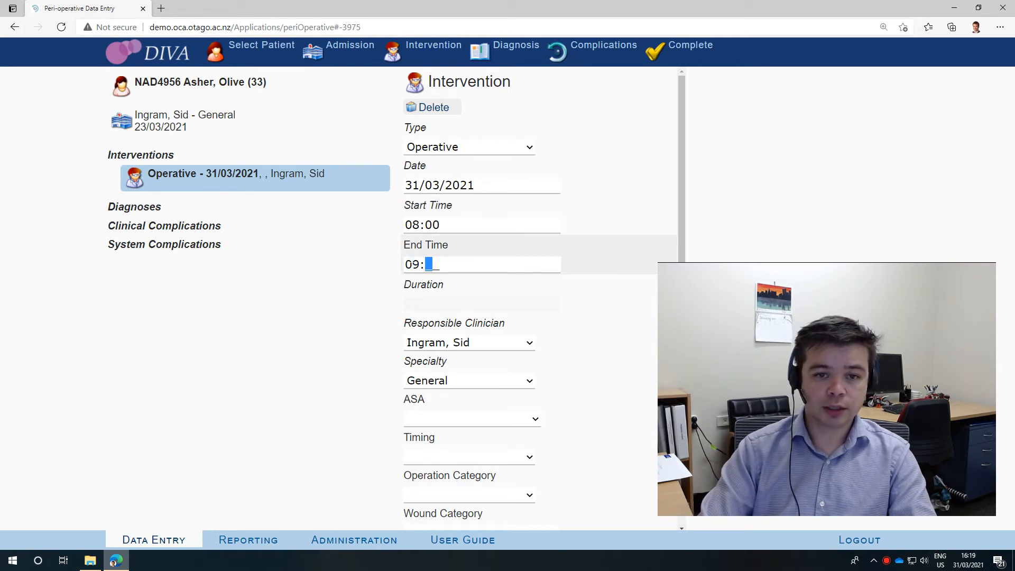
{"action": "type", "text": "00"}
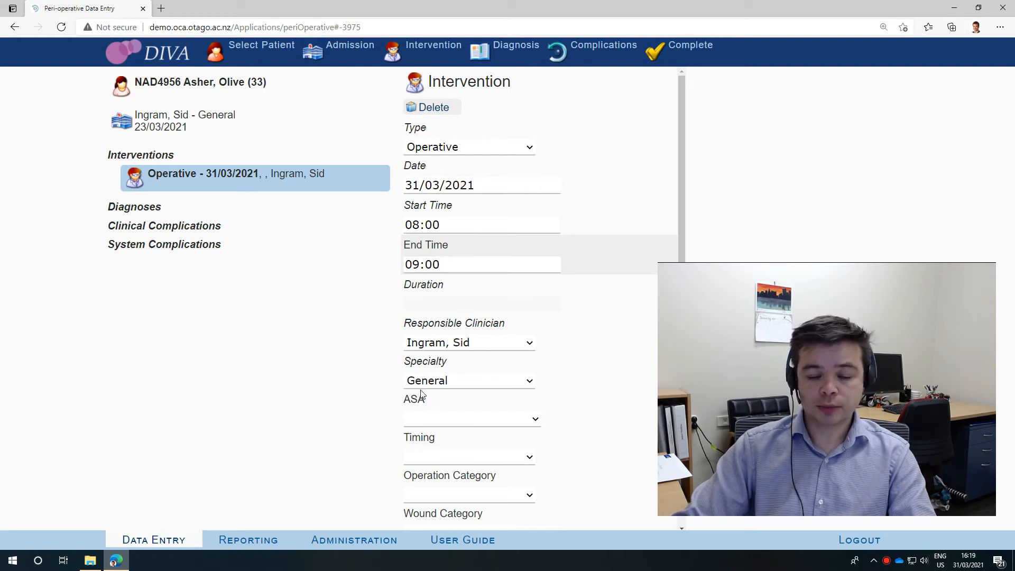
Set the intervention's ASA to 2 - Mild Systemic and its timing to 2 - Urgent
{"action": "left_click", "coordinate": [456, 422]}
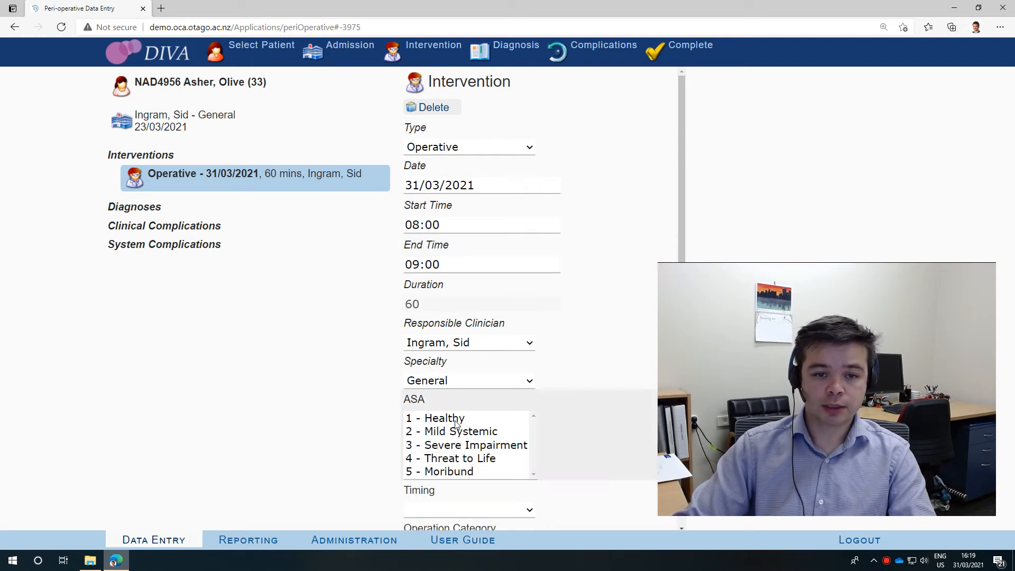
{"action": "left_click", "coordinate": [435, 432]}
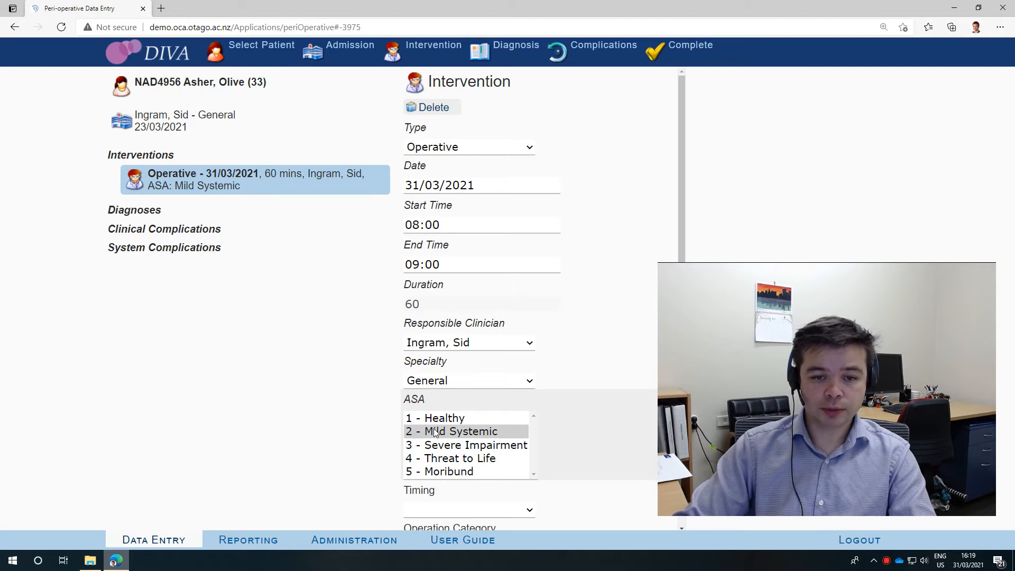
{"action": "left_click", "coordinate": [459, 509]}
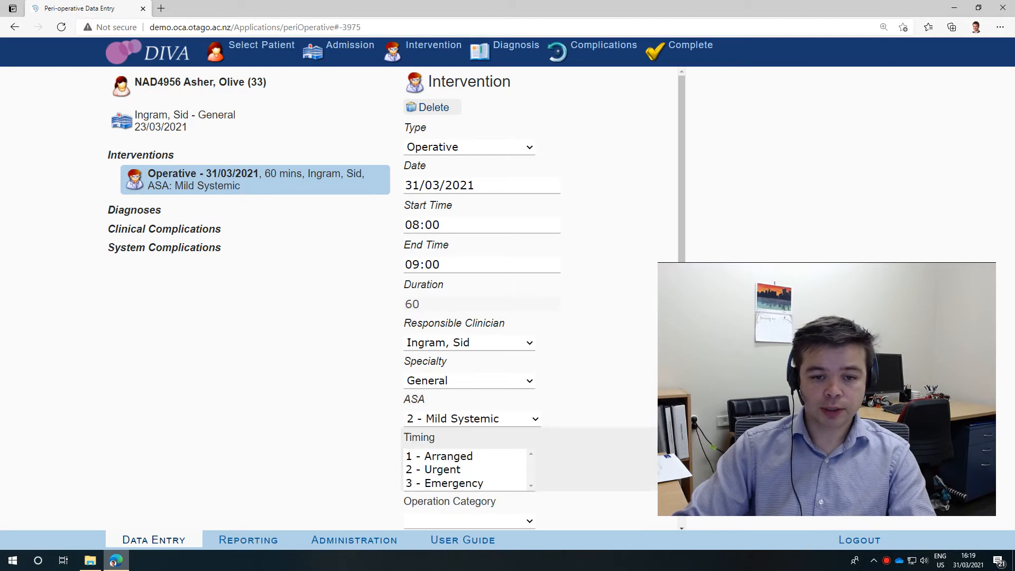
{"action": "left_click", "coordinate": [448, 472]}
Set the operation category to 4 - Minor and the wound category to 2 - Possibly Contaminated
{"action": "scroll", "coordinate": [614, 385], "scroll_direction": "down", "scroll_amount": 3}
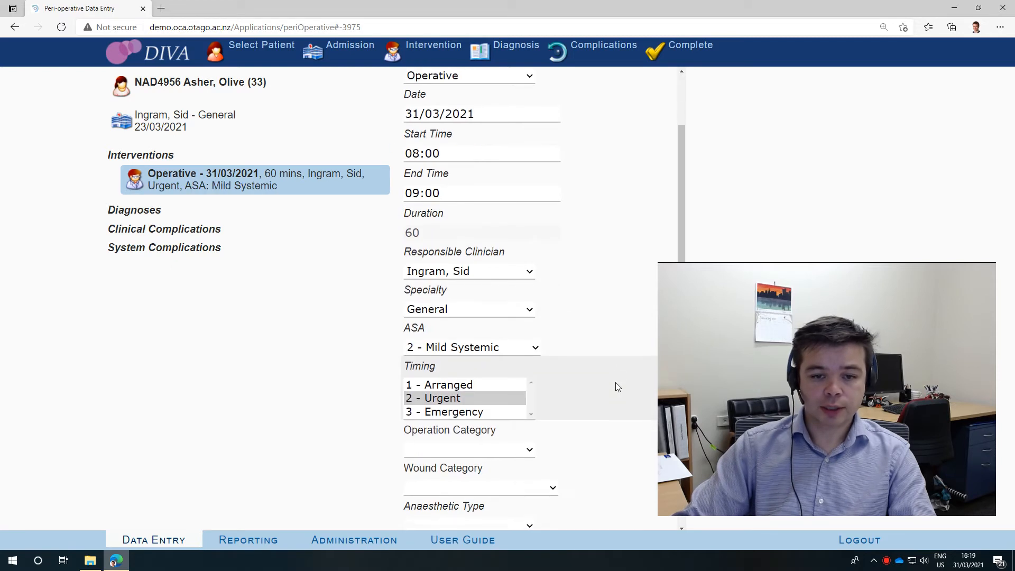
{"action": "left_click", "coordinate": [472, 342]}
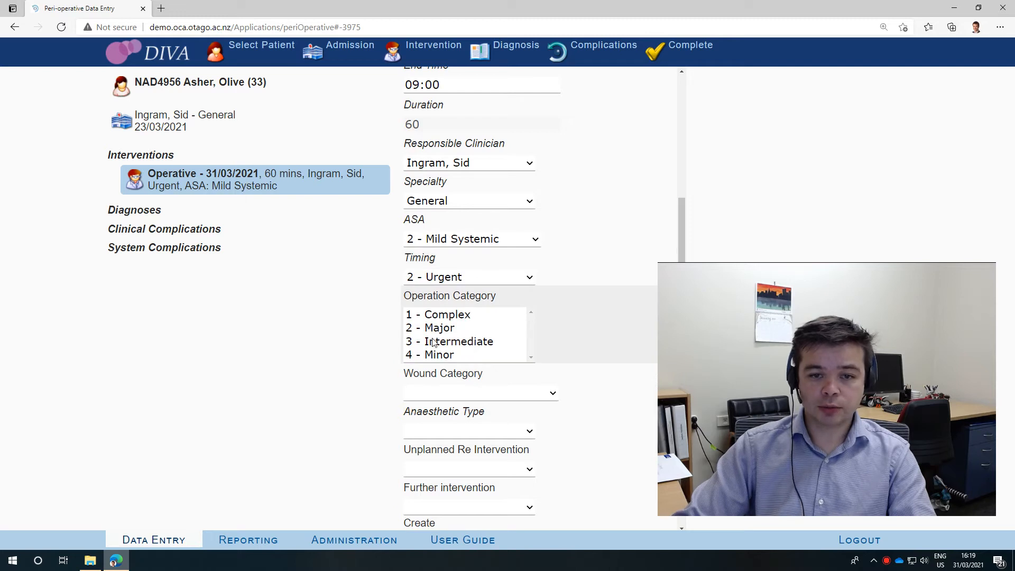
{"action": "left_click", "coordinate": [450, 354]}
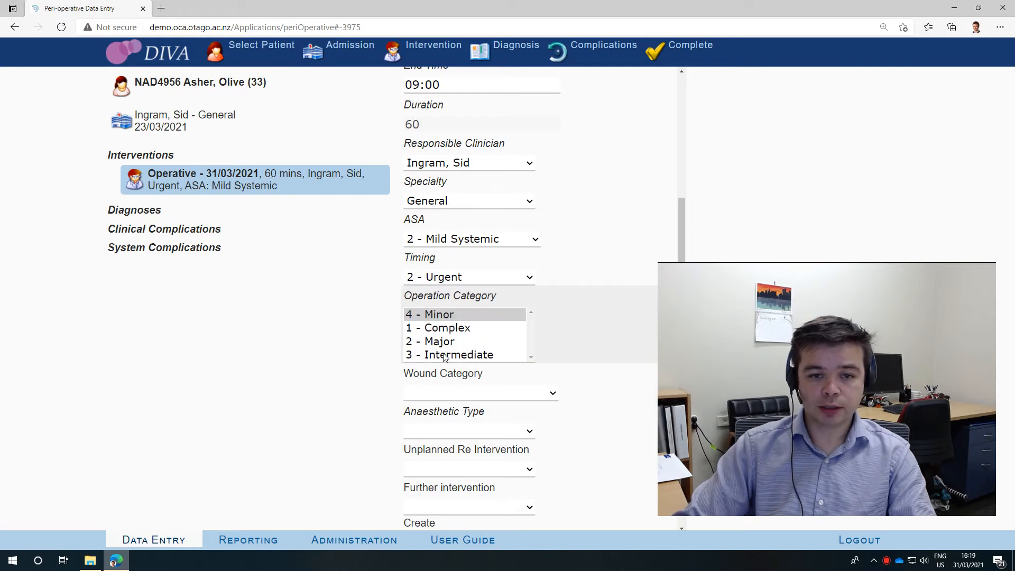
{"action": "left_click", "coordinate": [465, 394]}
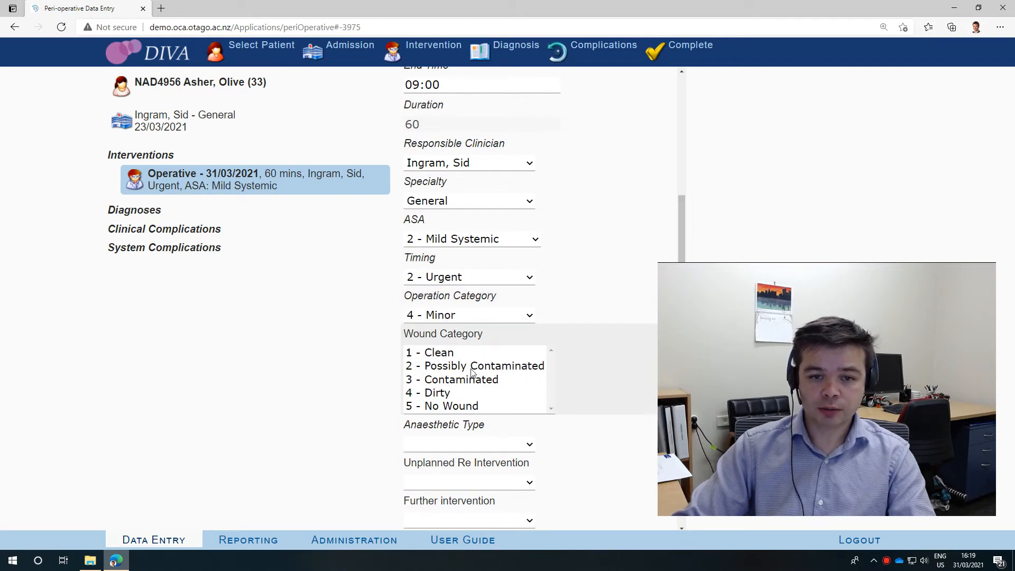
{"action": "left_click", "coordinate": [472, 370]}
Set the anaesthetic type to 1 - General, and answer No to both unplanned re-intervention and further intervention
{"action": "left_click", "coordinate": [494, 444]}
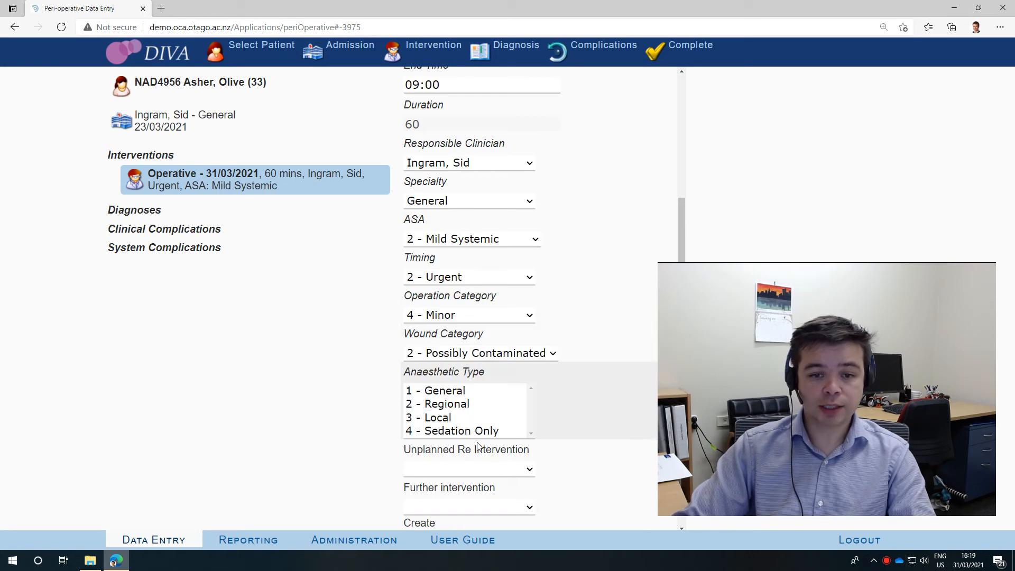
{"action": "left_click", "coordinate": [446, 396]}
{"action": "left_click", "coordinate": [486, 470]}
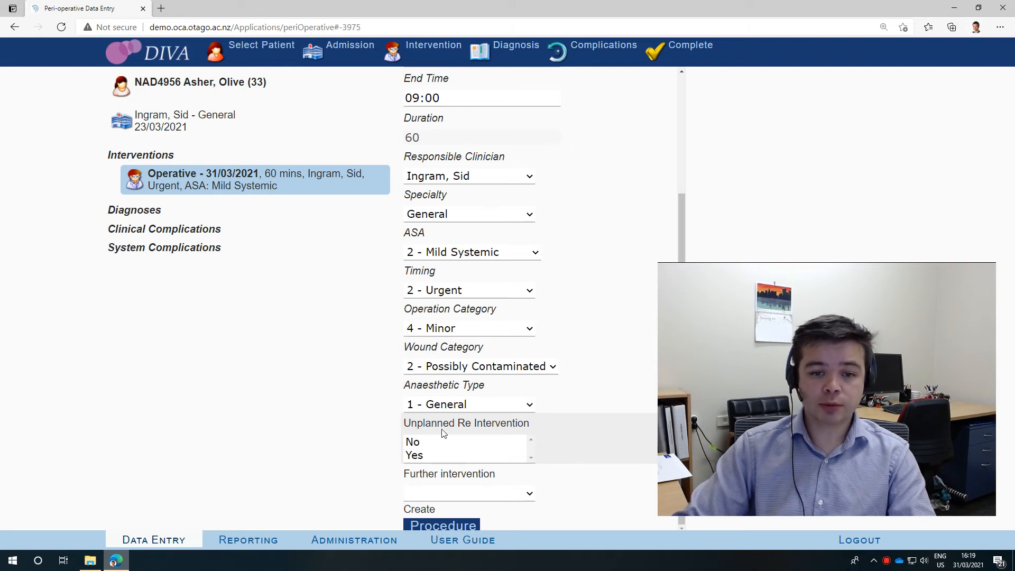
{"action": "left_click", "coordinate": [421, 443]}
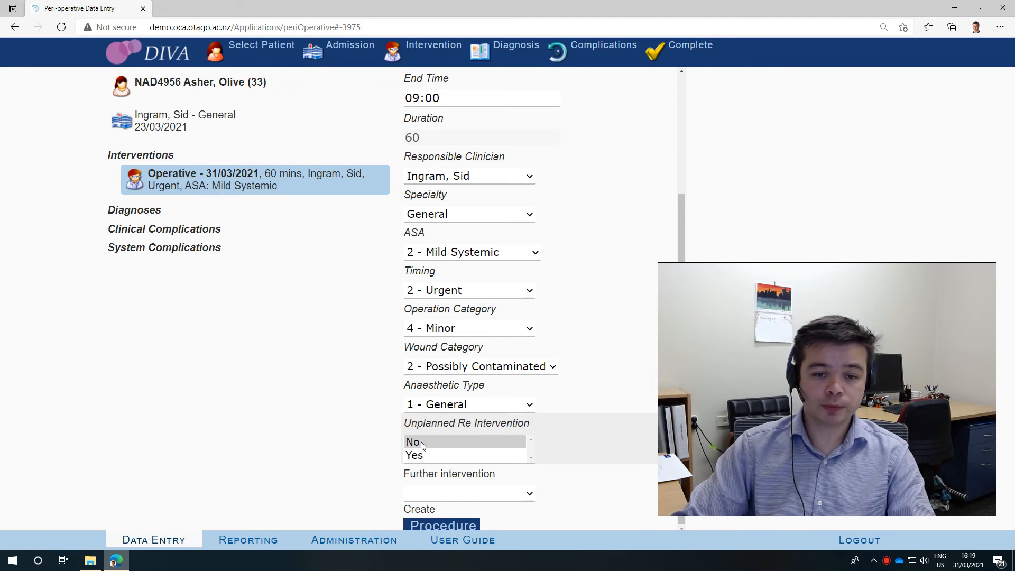
{"action": "mouse_move", "coordinate": [475, 496]}
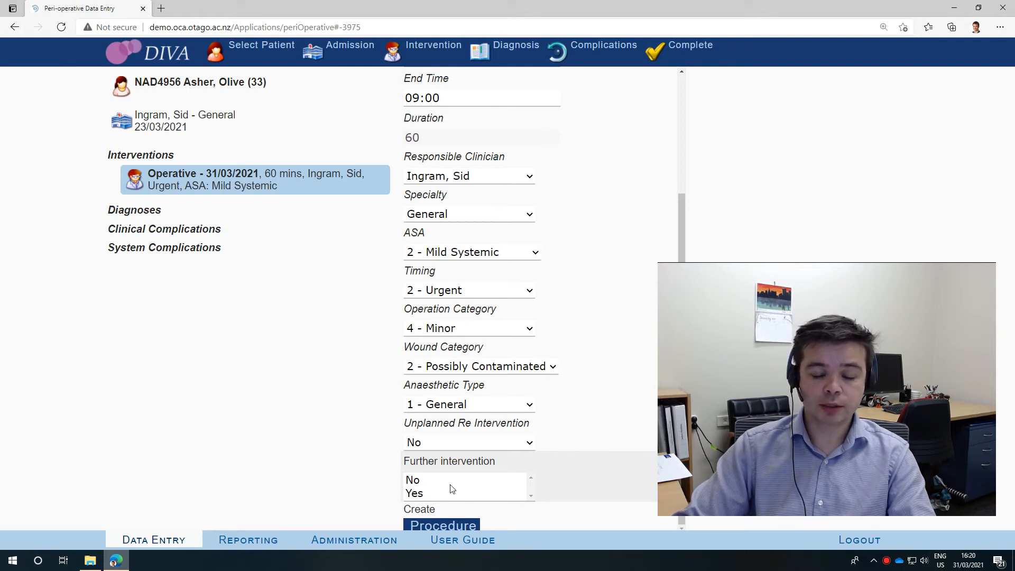
{"action": "left_click", "coordinate": [419, 480]}
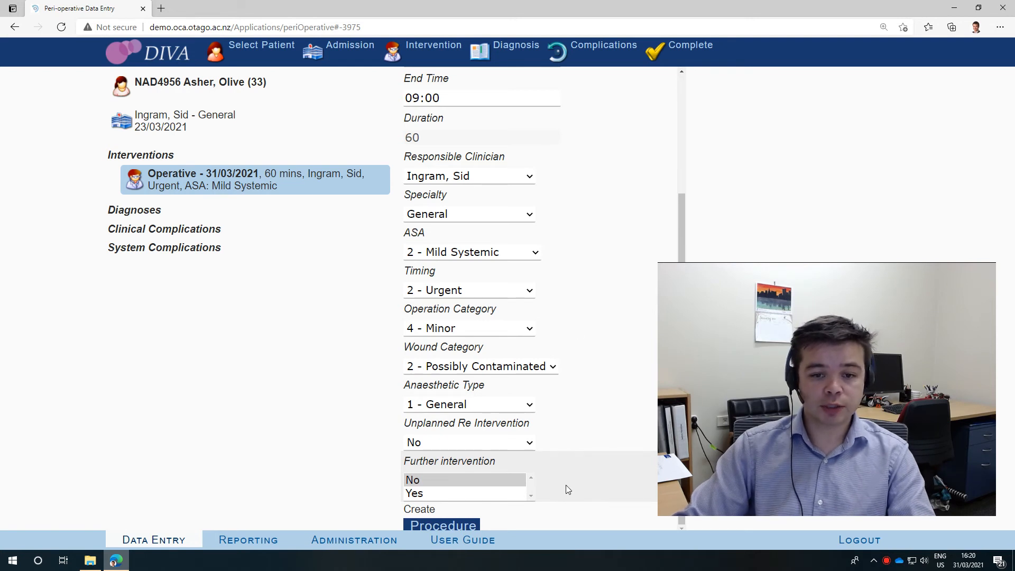
Create a procedure for the intervention and find its code, SK13 - Skin Wound closure, by searching for "wound"
{"action": "left_click", "coordinate": [450, 526]}
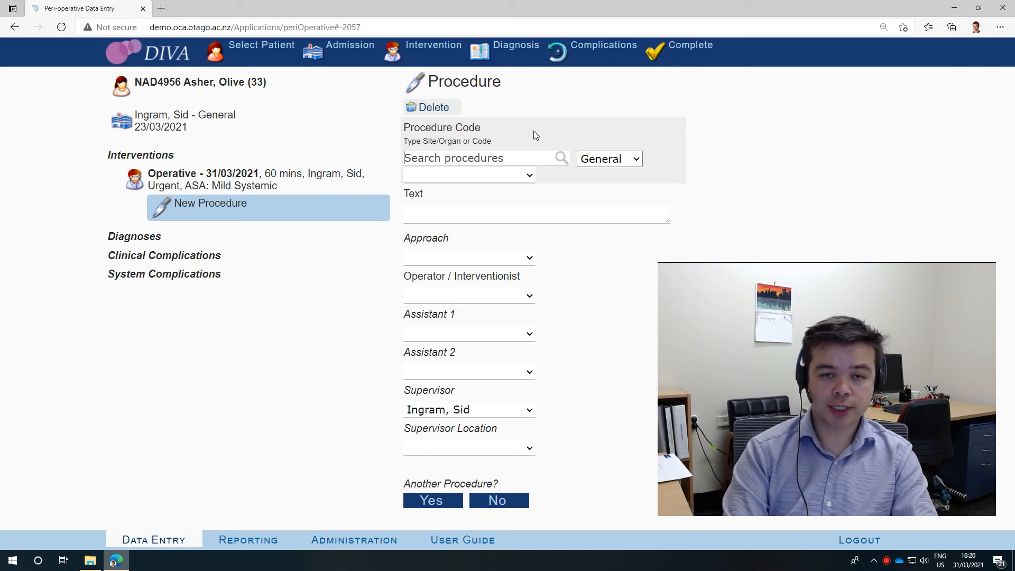
{"action": "type", "text": "skin"}
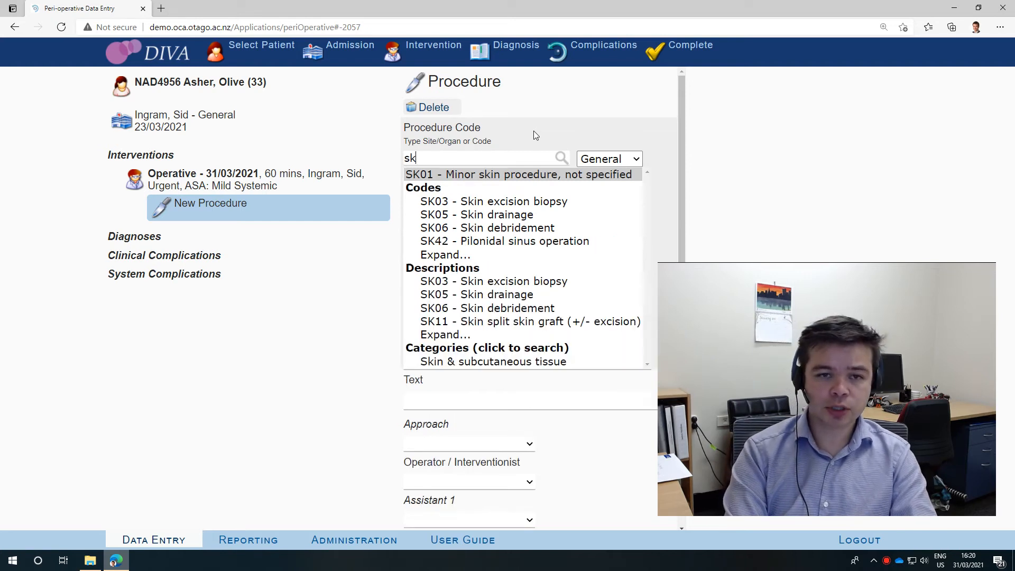
{"action": "key", "text": "Return"}
{"action": "type", "text": "wound"}
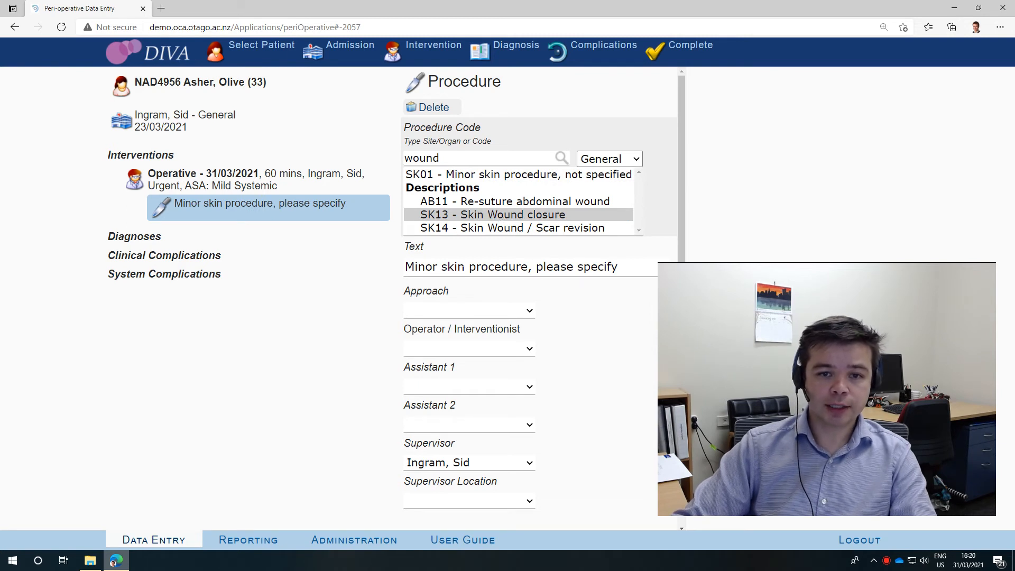
Extend the procedure's description text to read "Skin Wound closure - lac on back"
{"action": "left_click", "coordinate": [463, 270]}
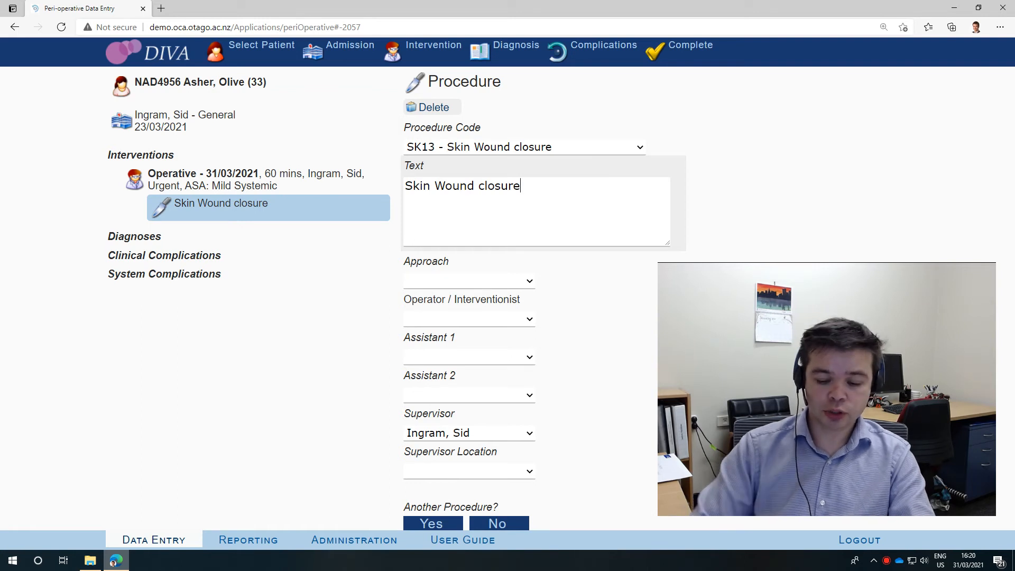
{"action": "type", "text": "- lac on back"}
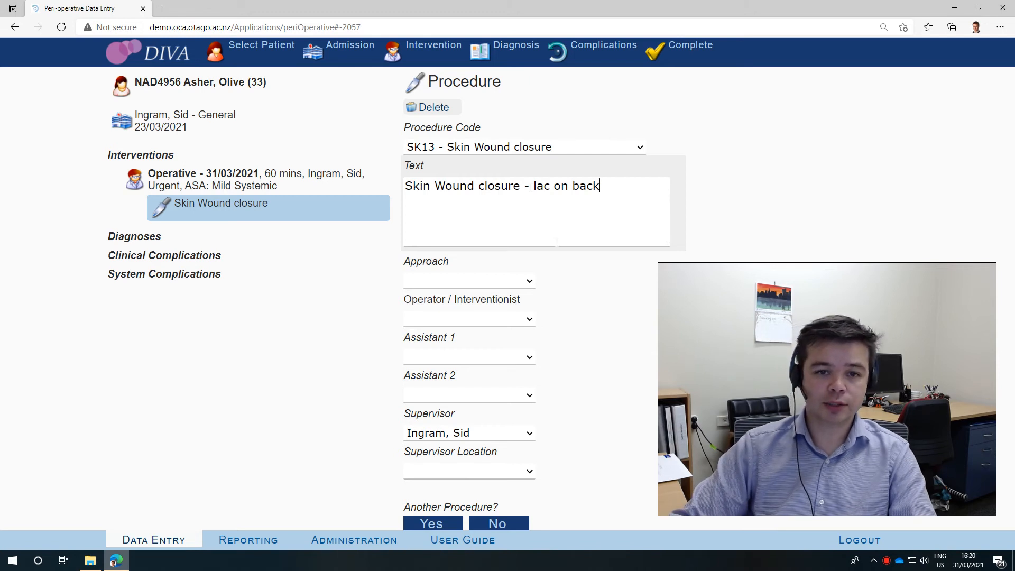
Set the procedure's approach to Open and choose the admission's responsible clinician as its operator
{"action": "left_click", "coordinate": [474, 284]}
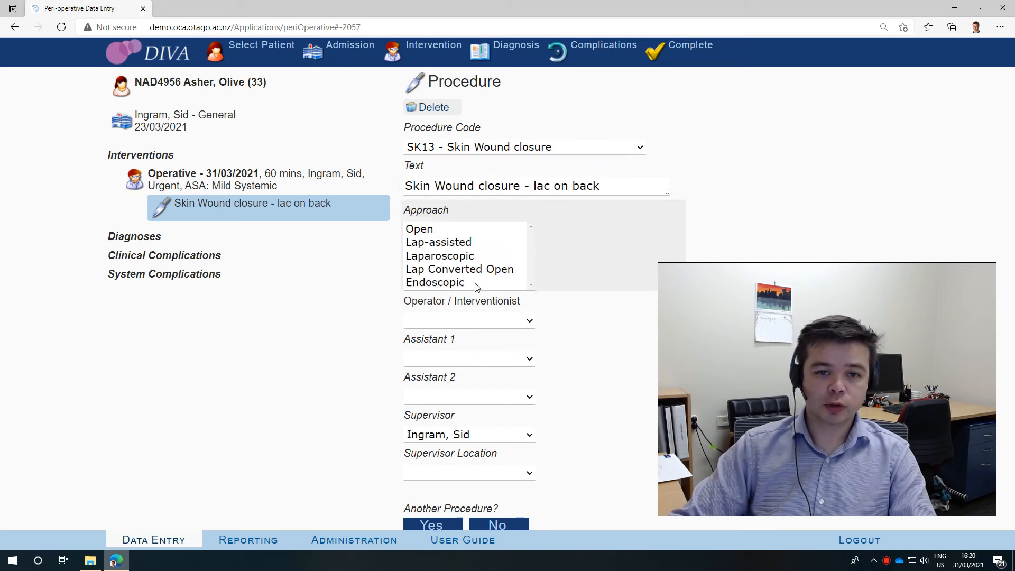
{"action": "left_click", "coordinate": [451, 231]}
{"action": "left_click", "coordinate": [479, 321]}
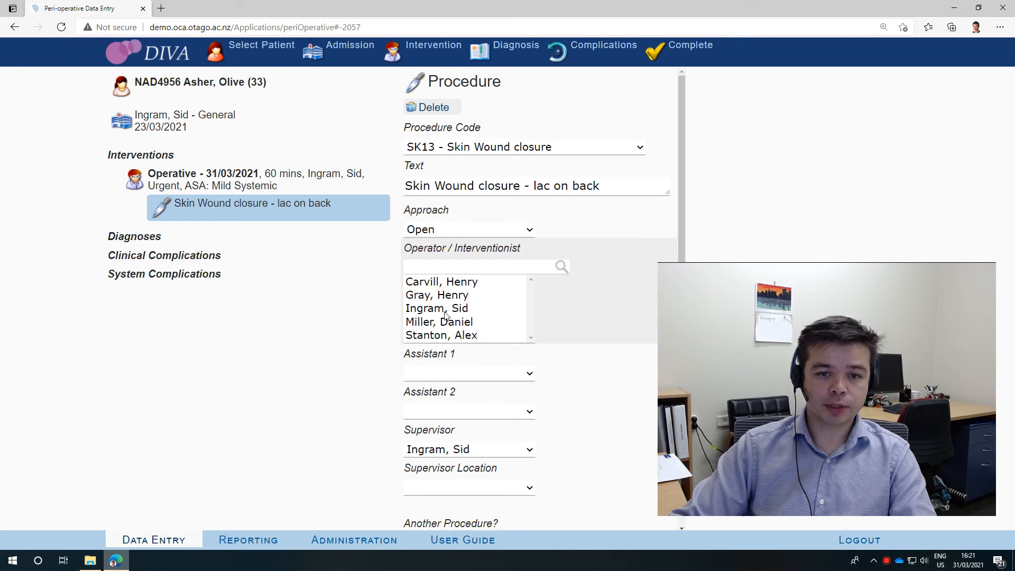
{"action": "left_click", "coordinate": [460, 308]}
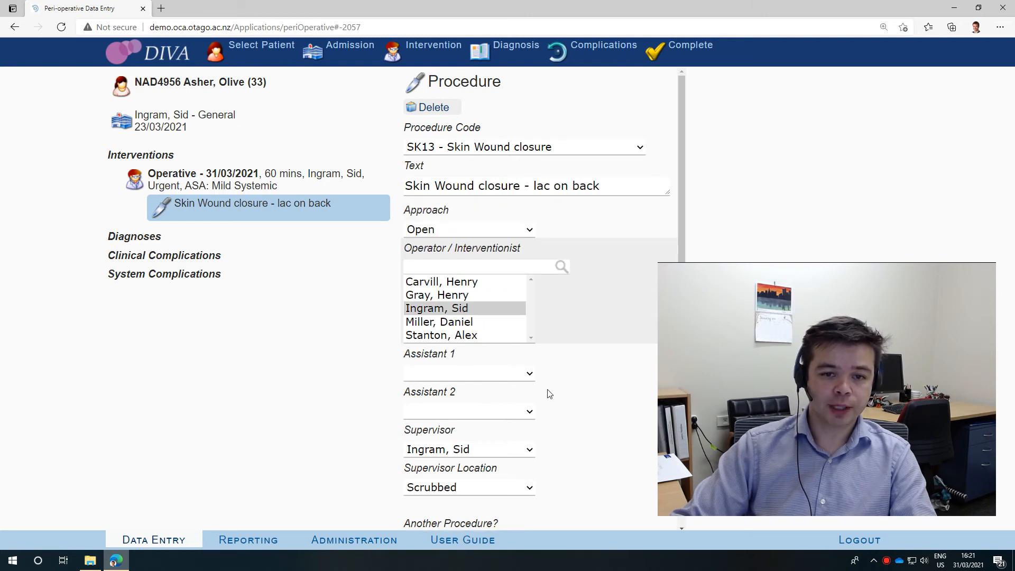
Add another procedure to the intervention, using code SK03 - Skin excision biopsy found by searching for "skin"
{"action": "scroll", "coordinate": [573, 449], "scroll_direction": "down", "scroll_amount": 1}
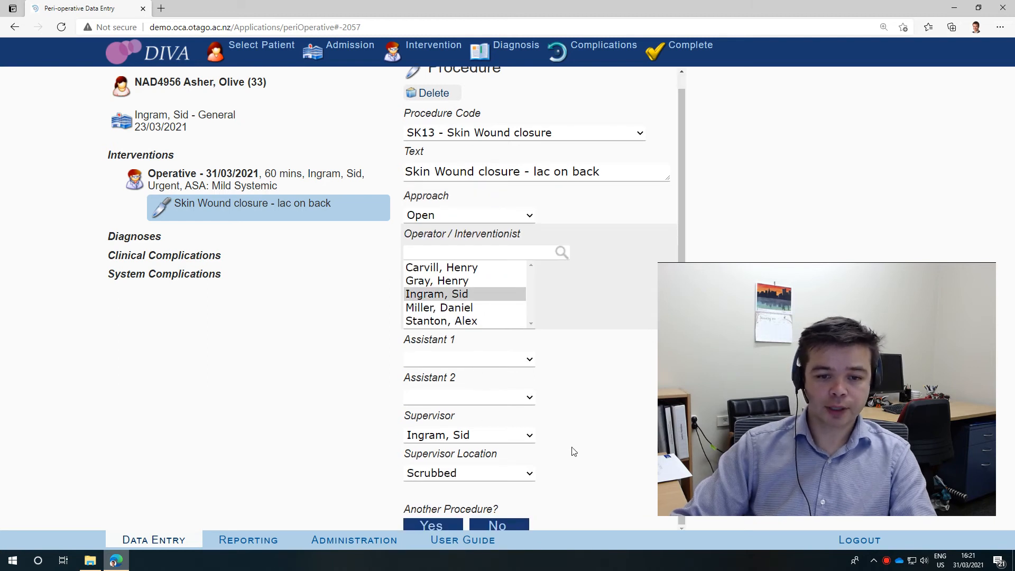
{"action": "left_click", "coordinate": [432, 526]}
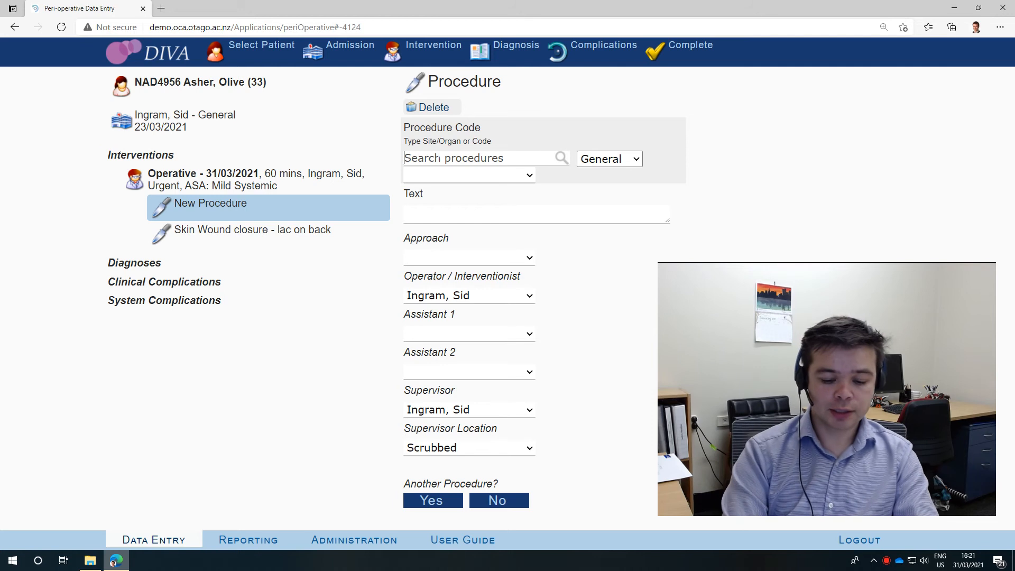
{"action": "left_click", "coordinate": [440, 158]}
{"action": "type", "text": "skin"}
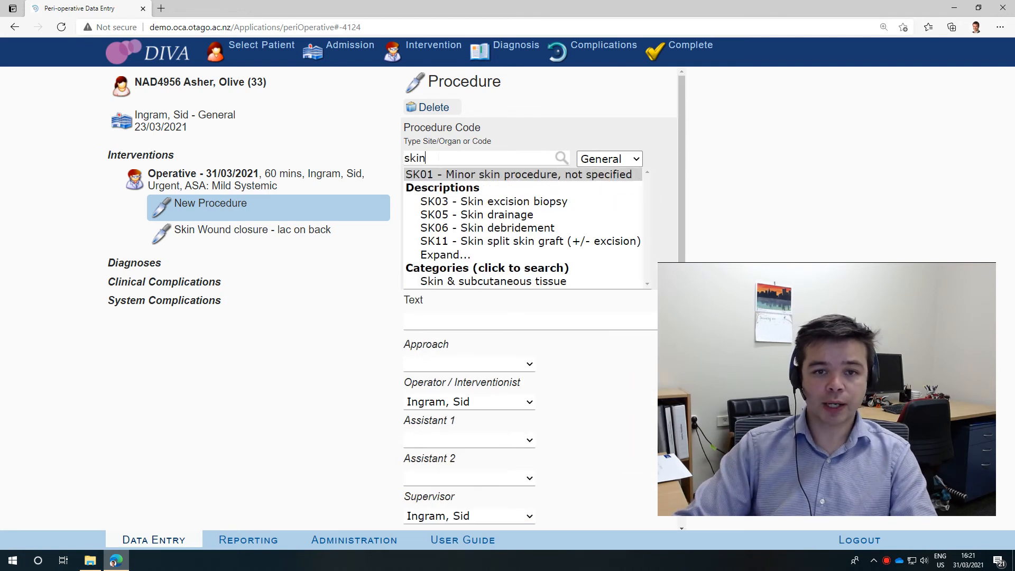
{"action": "left_click", "coordinate": [508, 204]}
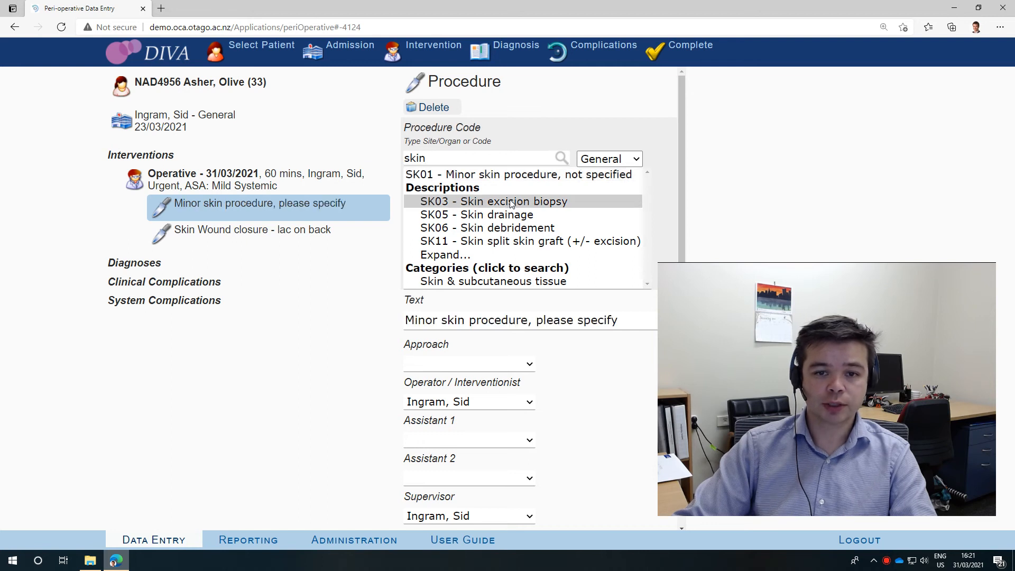
Complete the SK03 - Skin excision biopsy procedure with text "Skin excision biopsy - back melanoma" and approach Open, and decline another procedure
{"action": "left_click", "coordinate": [509, 202]}
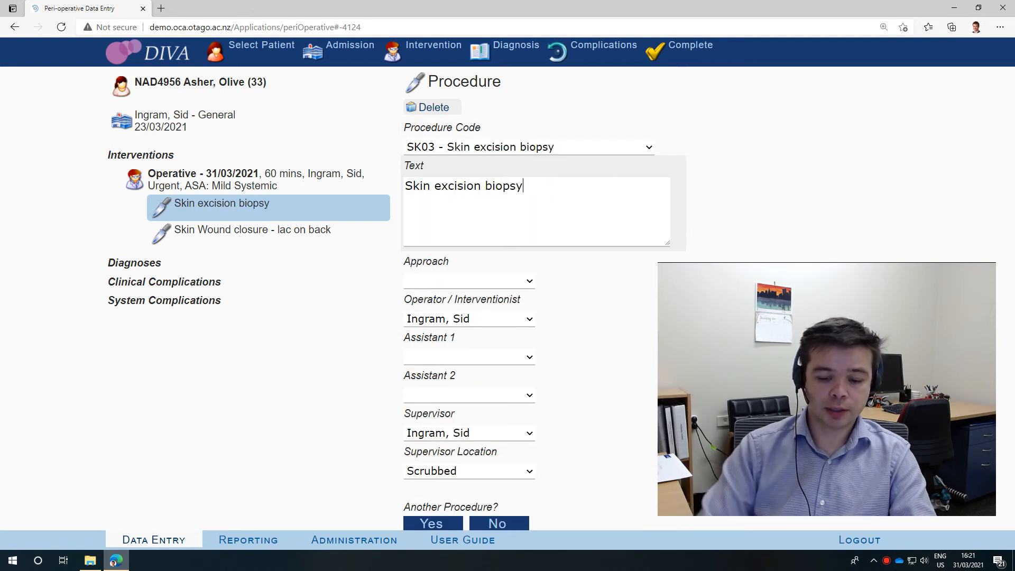
{"action": "type", "text": "- back melanoma"}
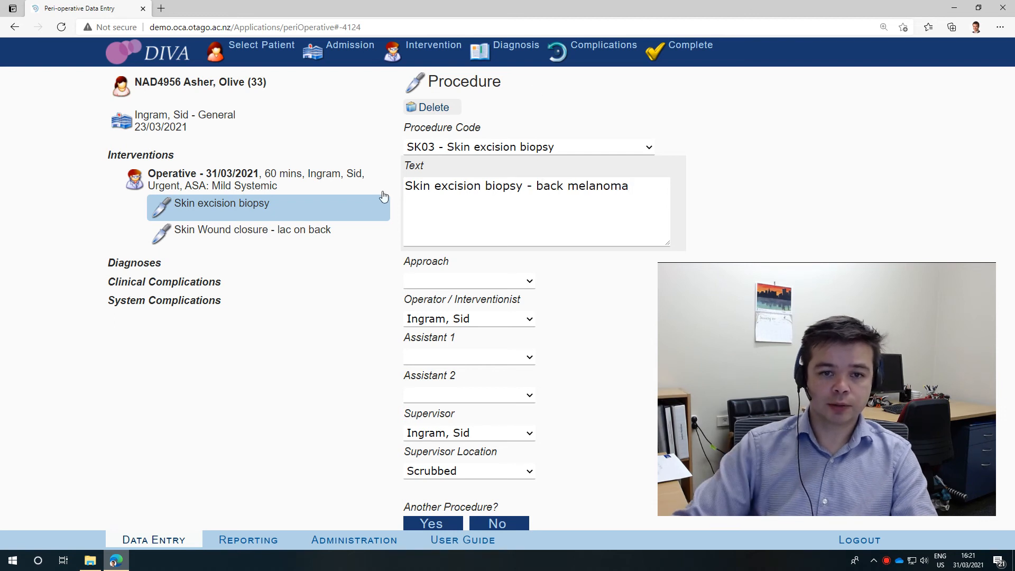
{"action": "left_click", "coordinate": [448, 281]}
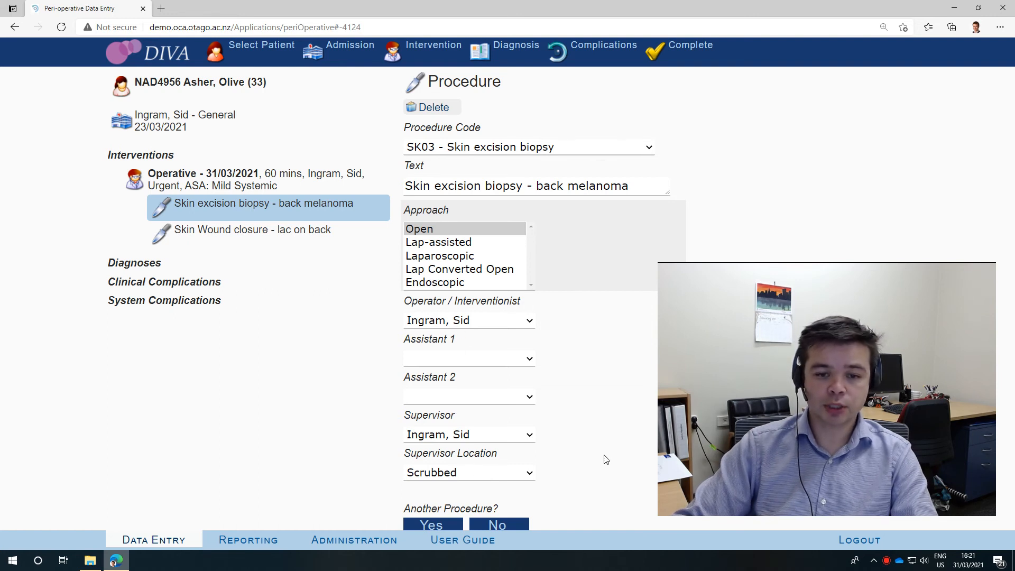
{"action": "left_click", "coordinate": [502, 525]}
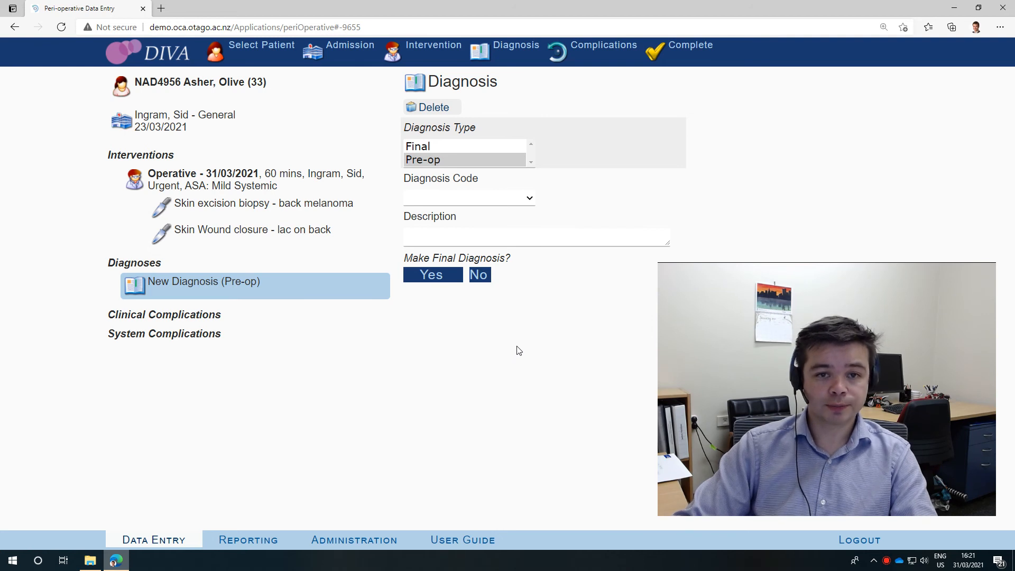
Give the new pre-op diagnosis code SK43 - Skin laceration by searching for "lacer", and extend its description to "Skin laceration - back"
{"action": "left_click", "coordinate": [432, 197]}
{"action": "type", "text": "lac"}
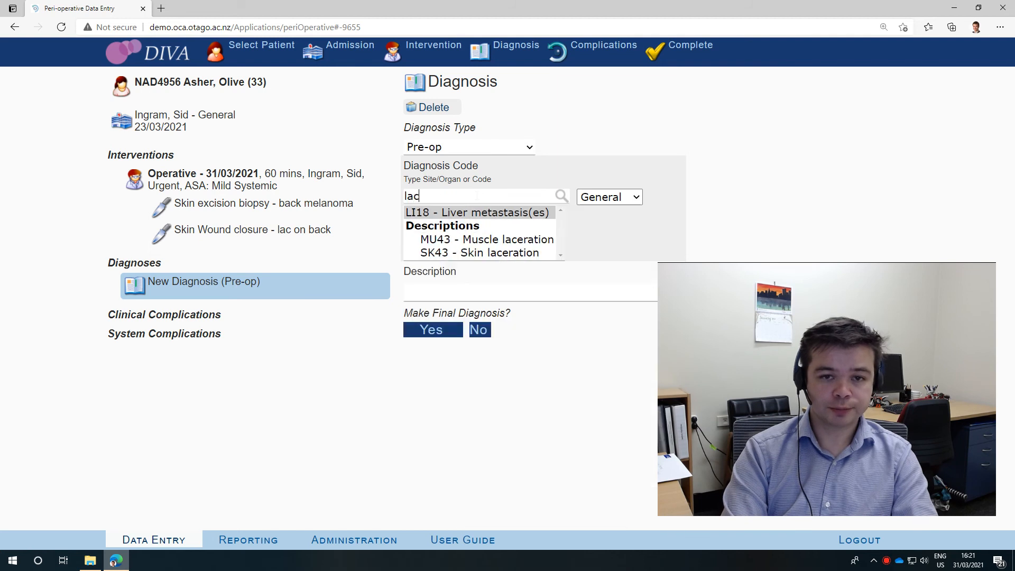
{"action": "type", "text": "er"}
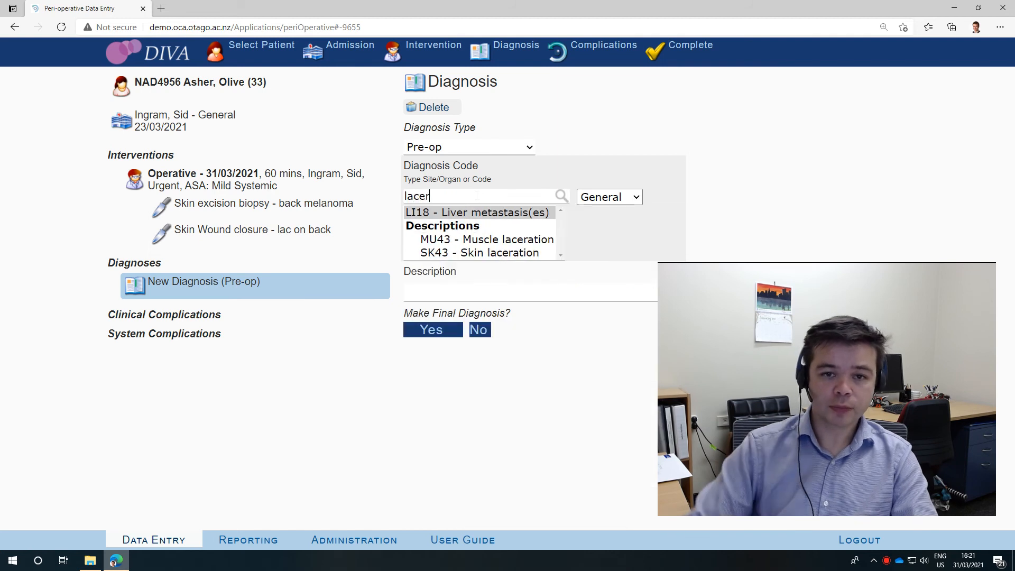
{"action": "left_click", "coordinate": [487, 252]}
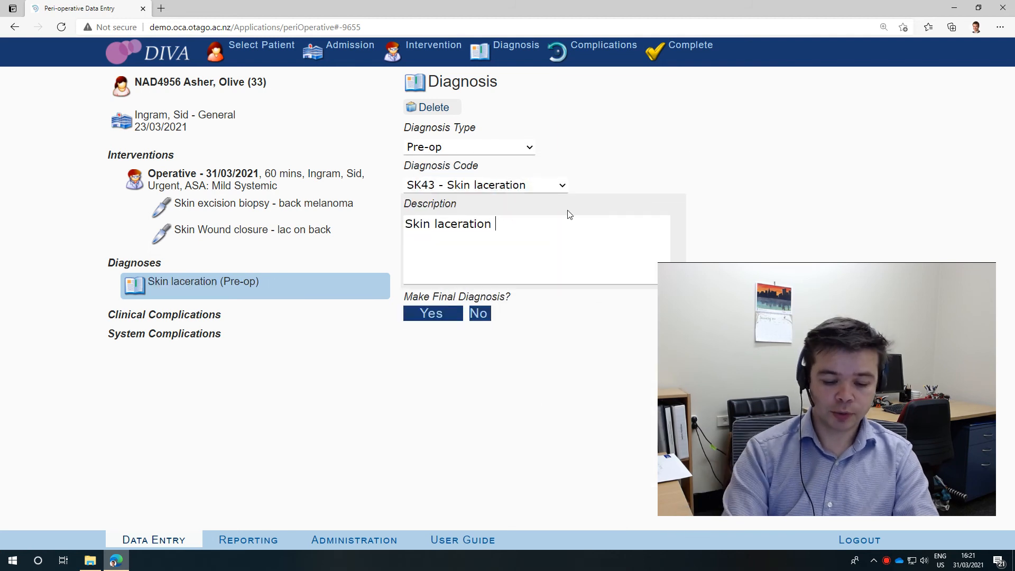
{"action": "type", "text": "- back"}
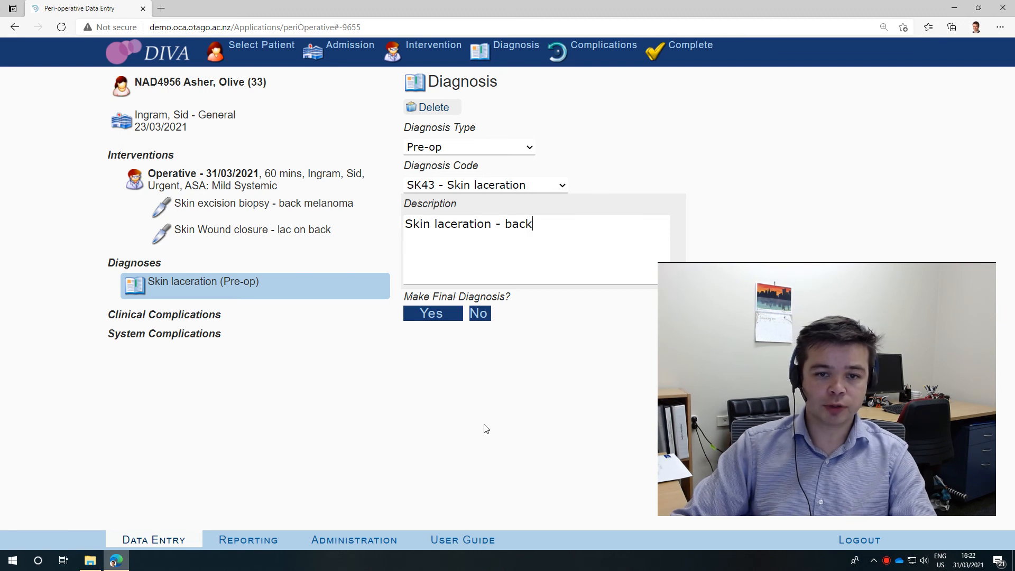
Make the skin laceration diagnosis final, with Variance No, Recurrence Not recurrent and For Discussion No
{"action": "left_click", "coordinate": [434, 317]}
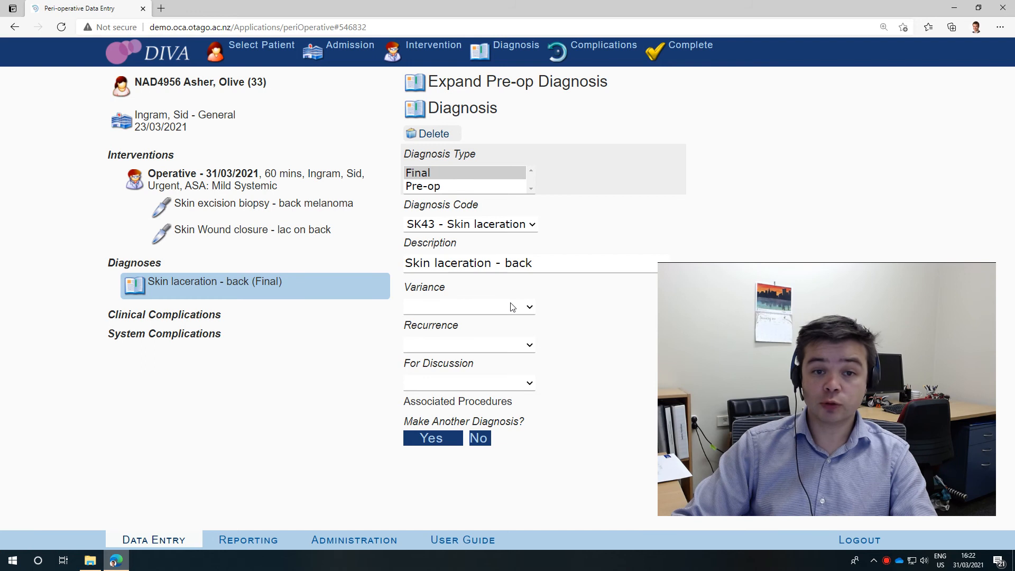
{"action": "left_click", "coordinate": [438, 307]}
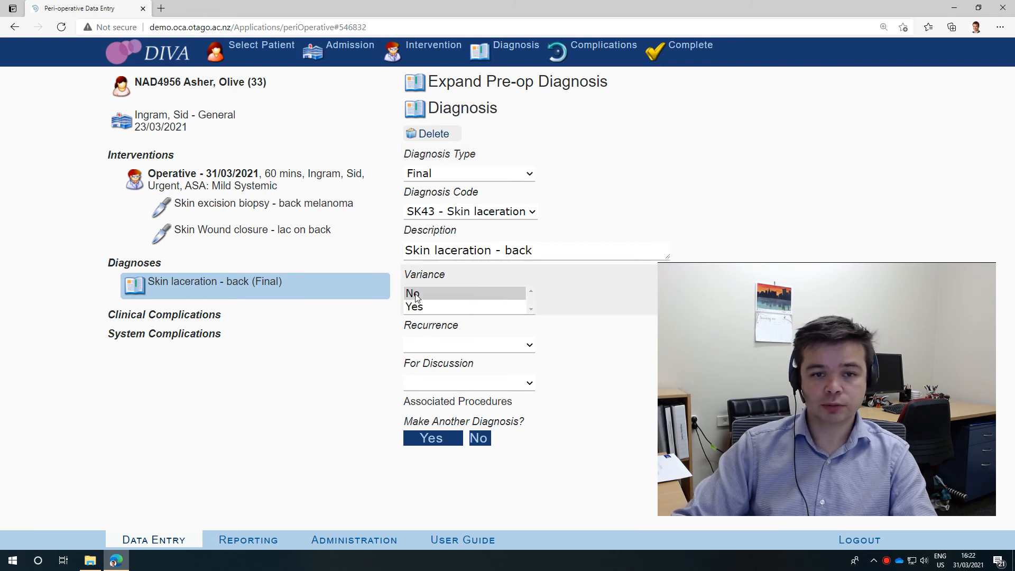
{"action": "left_click", "coordinate": [440, 347]}
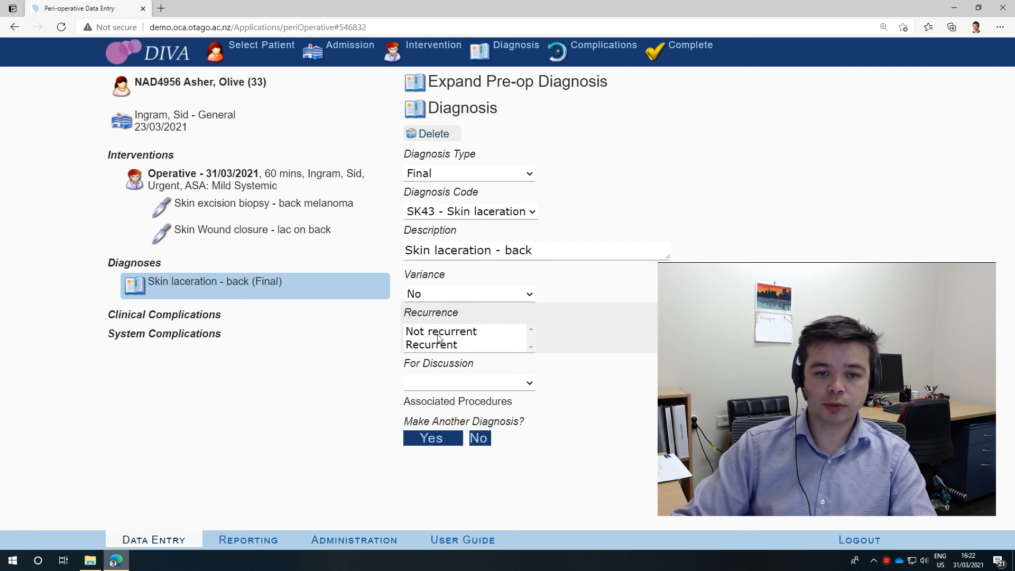
{"action": "left_click", "coordinate": [450, 389]}
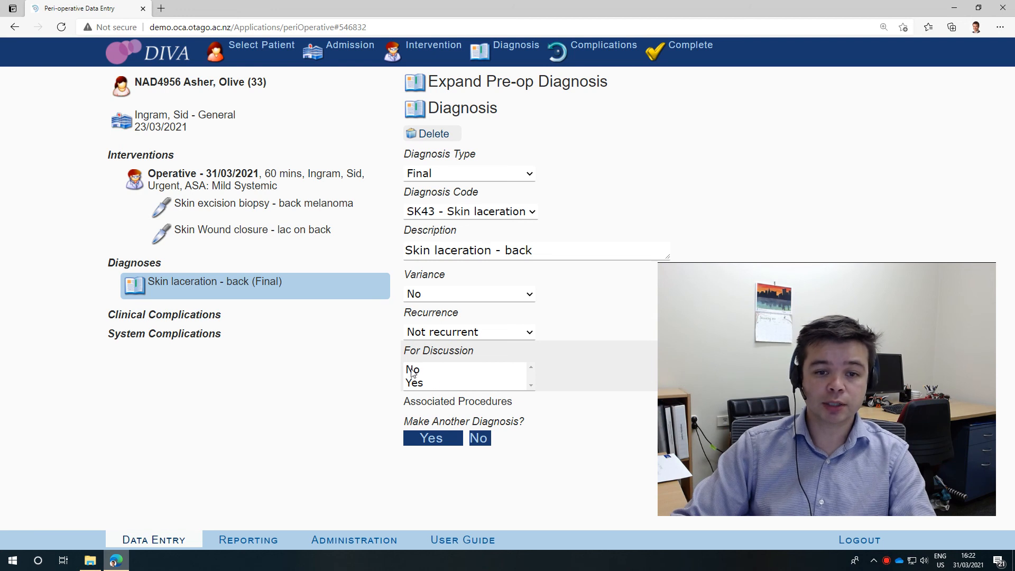
{"action": "left_click", "coordinate": [432, 370]}
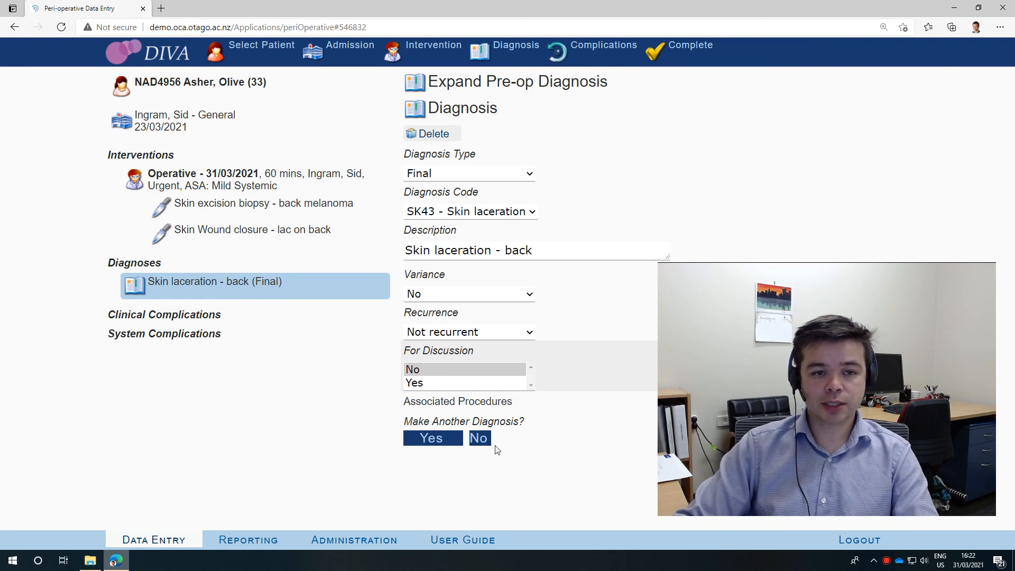
Add another pre-op diagnosis with code SK13 - Skin melanoma, found by searching for "melano", and decline making it final
{"action": "left_click", "coordinate": [443, 441]}
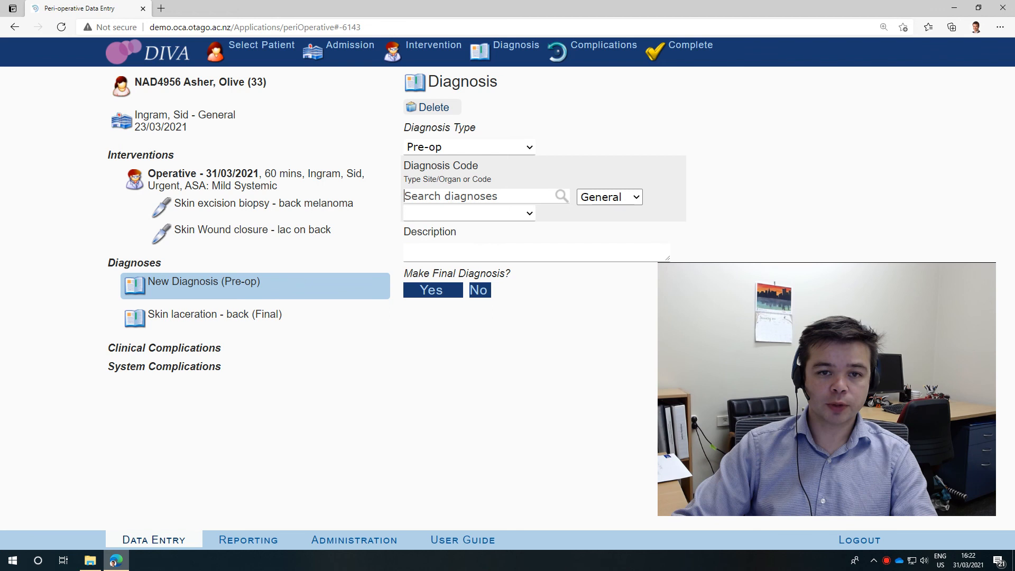
{"action": "type", "text": "melan"}
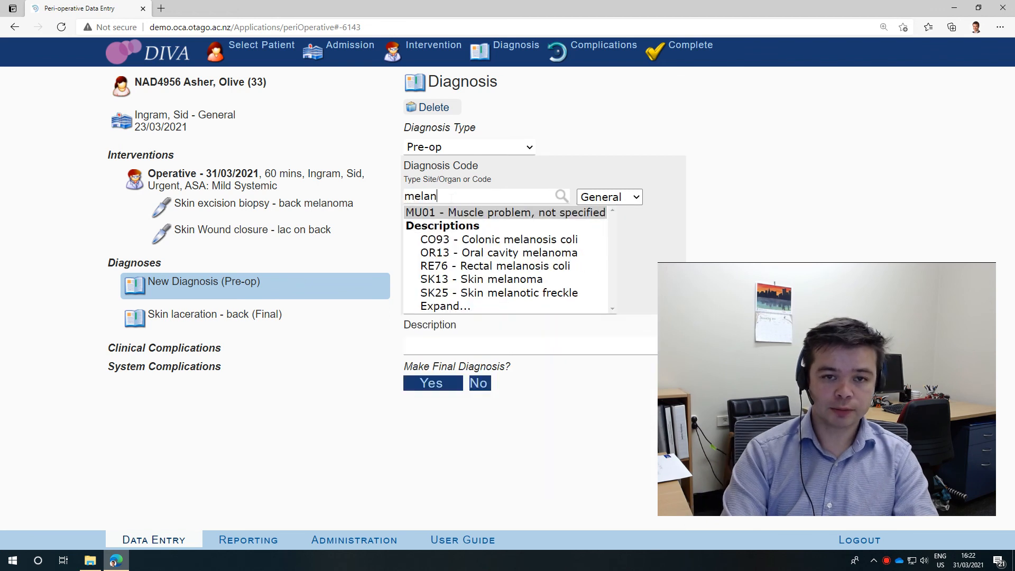
{"action": "type", "text": "moa"}
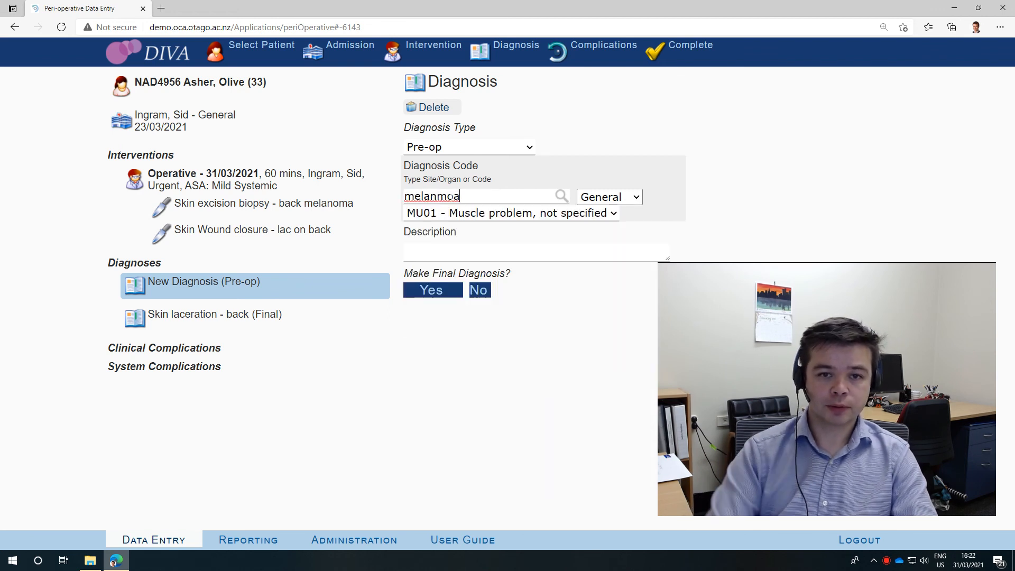
{"action": "key", "text": "BackSpace"}
{"action": "key", "text": "BackSpace"}
{"action": "key", "text": "BackSpace"}
{"action": "key", "text": "BackSpace"}
{"action": "type", "text": "n"}
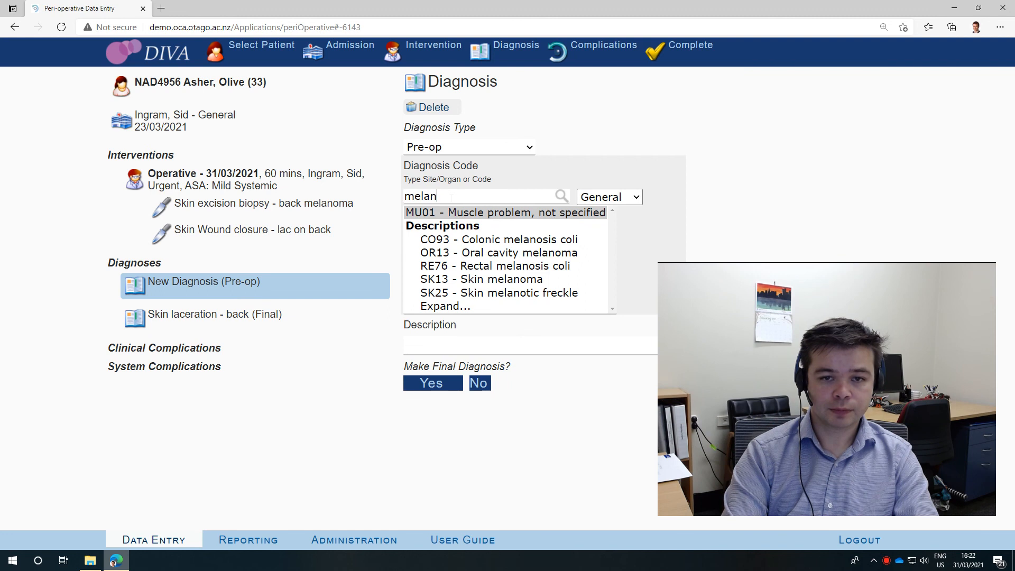
{"action": "type", "text": "o"}
{"action": "left_click", "coordinate": [494, 279]}
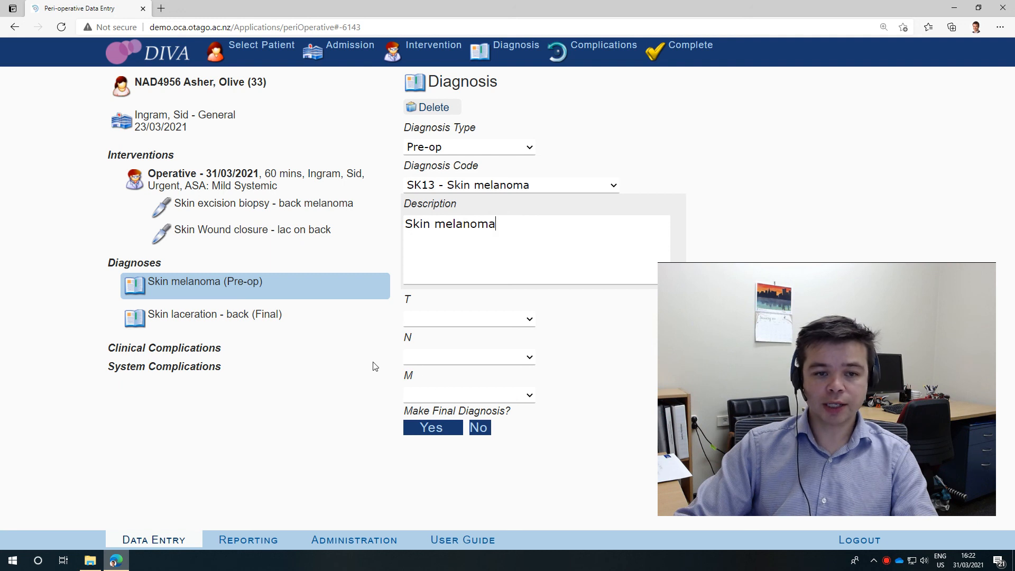
{"action": "left_click", "coordinate": [481, 430]}
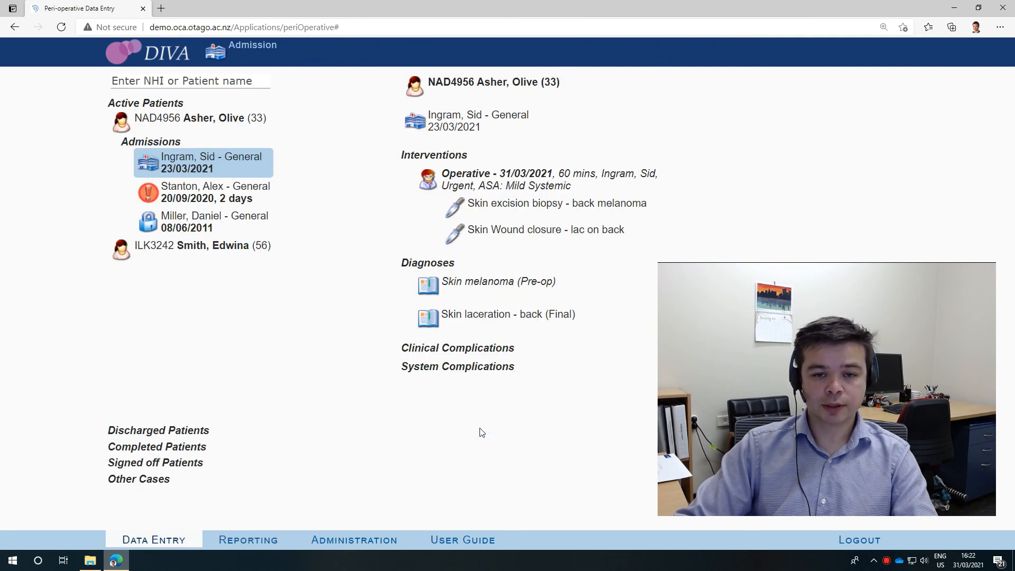